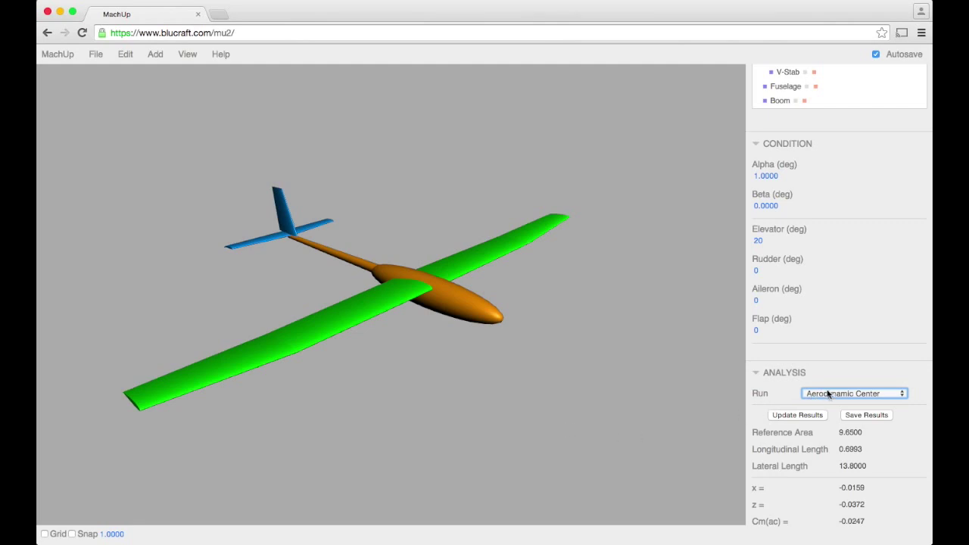
- Collapse the flight condition settings and update the Aerodynamic Center analysis results
{"action": "left_click", "coordinate": [800, 145]}
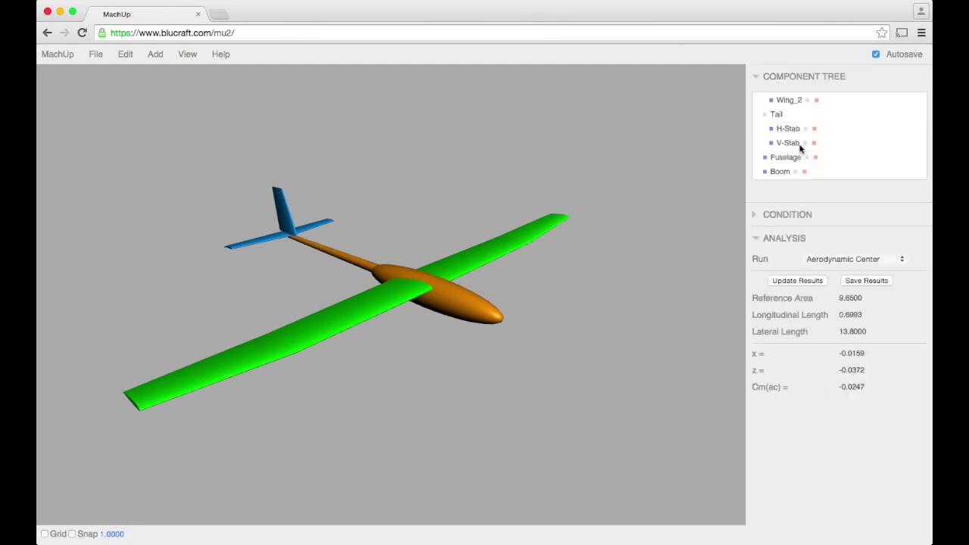
{"action": "left_click", "coordinate": [802, 280]}
{"action": "left_click", "coordinate": [485, 318]}
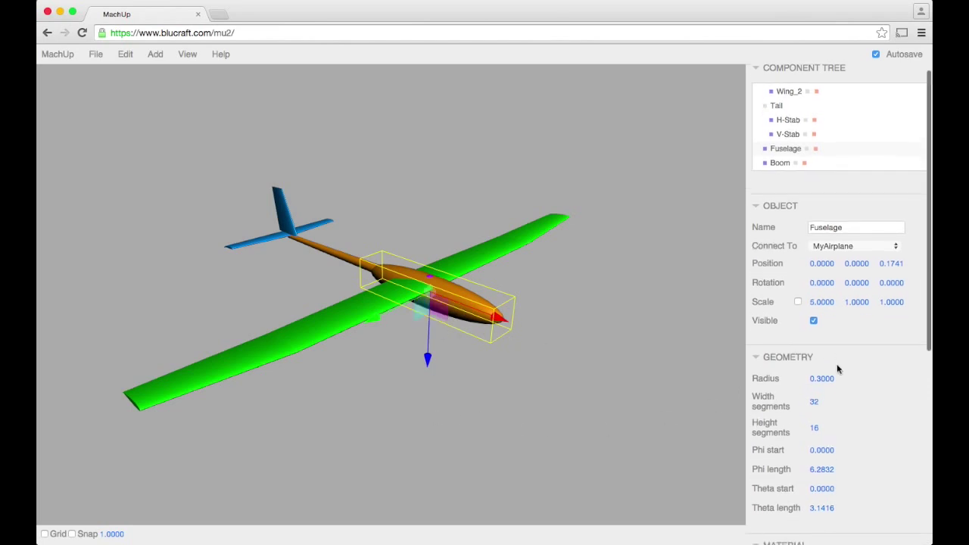
{"action": "left_click", "coordinate": [738, 363]}
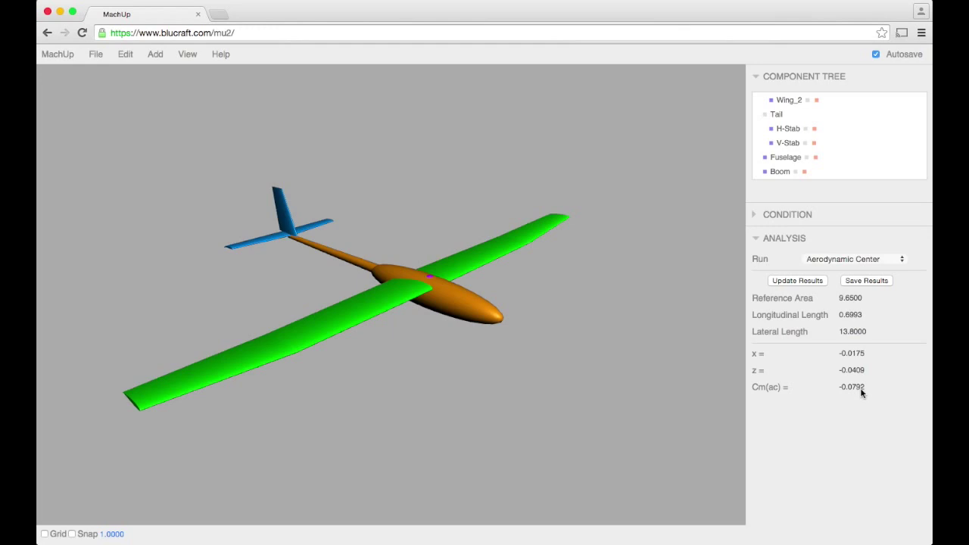
- Set the fuselage's material opacity to 0.5, collapsing its object and geometry settings
{"action": "left_click", "coordinate": [444, 302]}
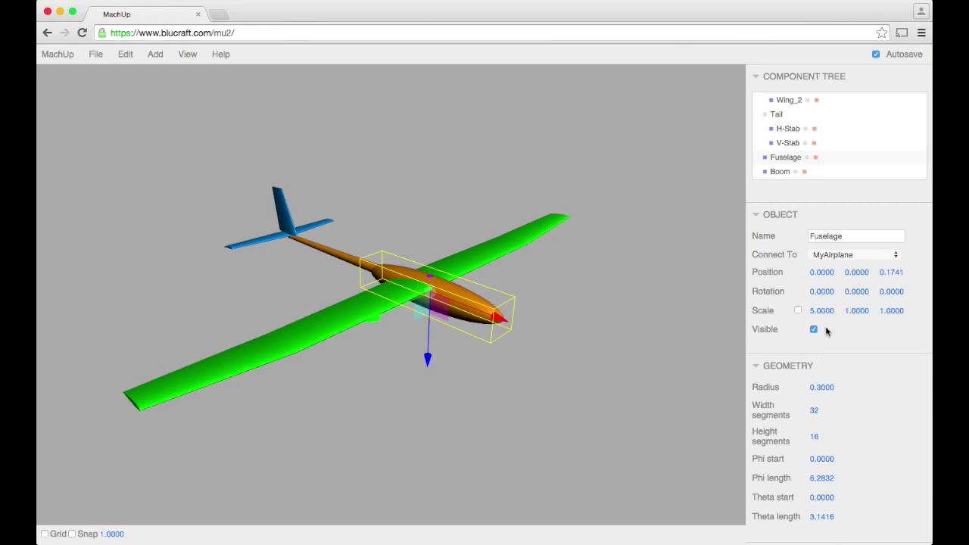
{"action": "left_click", "coordinate": [784, 215]}
{"action": "left_click", "coordinate": [794, 241]}
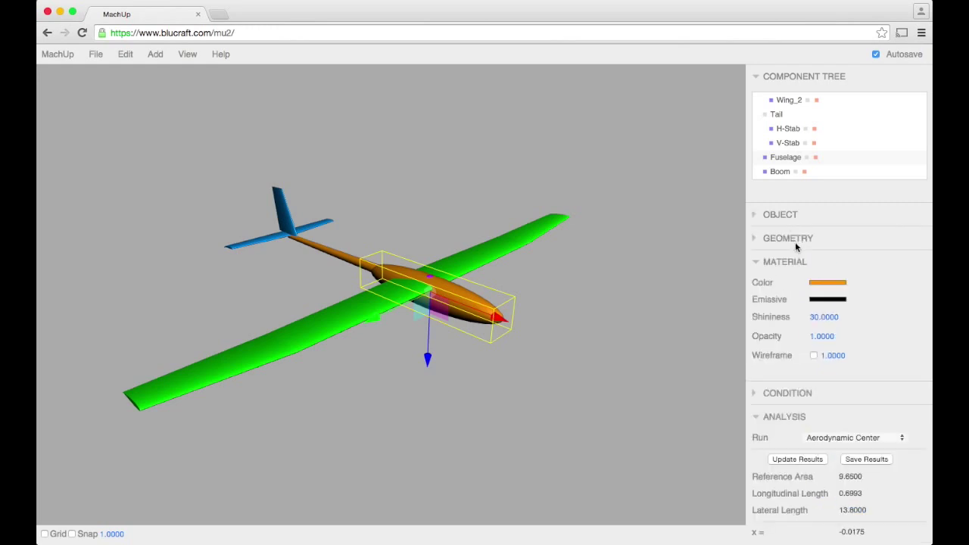
{"action": "left_click", "coordinate": [823, 337]}
{"action": "type", "text": "0.5"}
{"action": "left_click", "coordinate": [390, 386]}
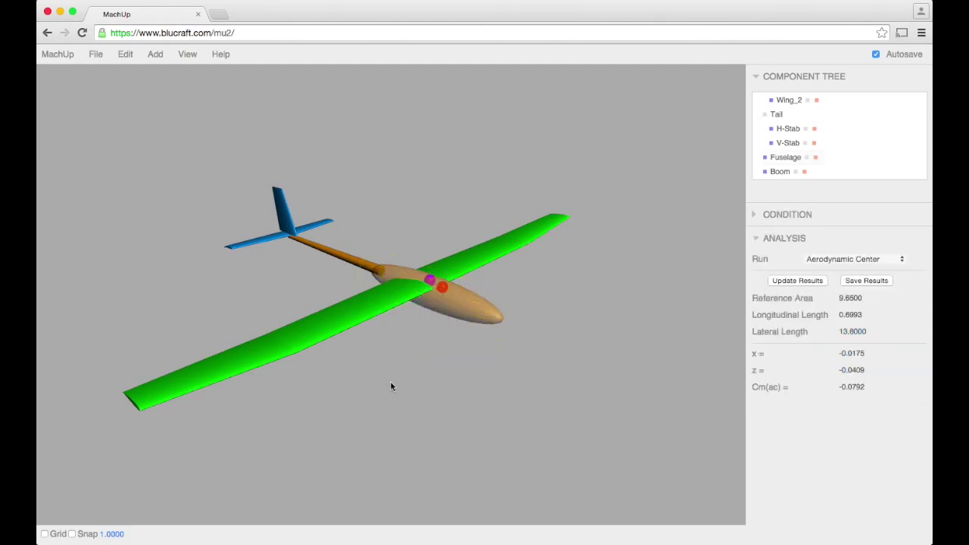
- Set the material opacity of the inner wing section, Wing_1, to 0.5
{"action": "left_click", "coordinate": [375, 300]}
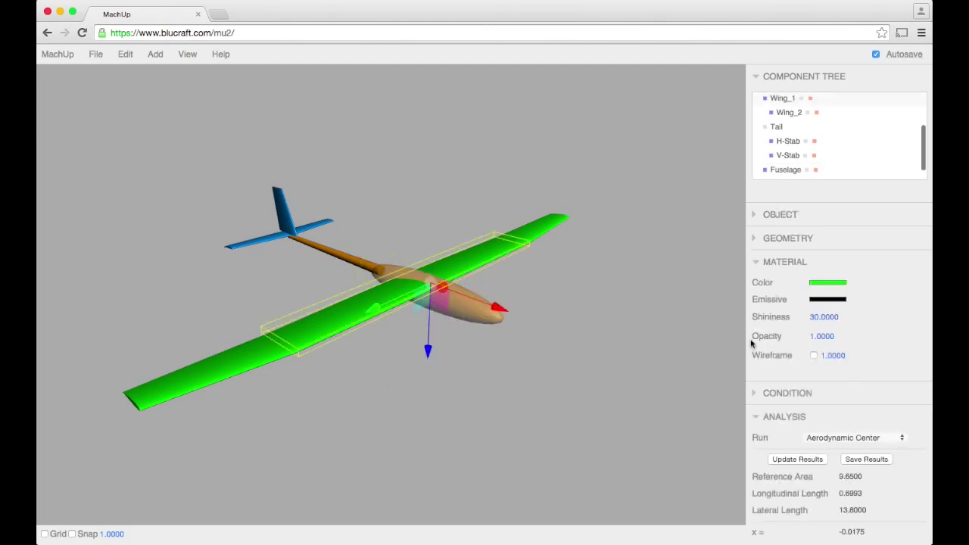
{"action": "left_click", "coordinate": [824, 338]}
{"action": "type", "text": "0.5"}
{"action": "key", "text": "Return"}
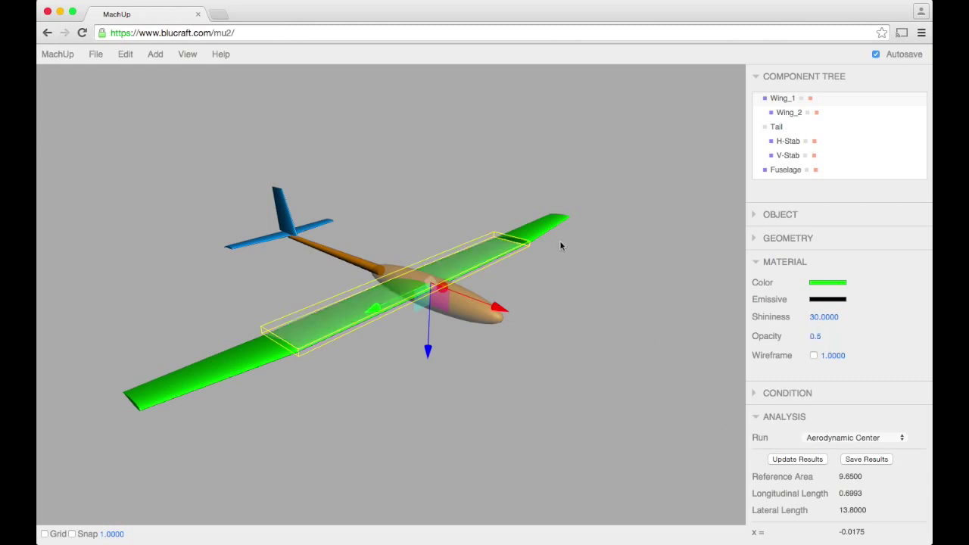
{"action": "left_click", "coordinate": [598, 250]}
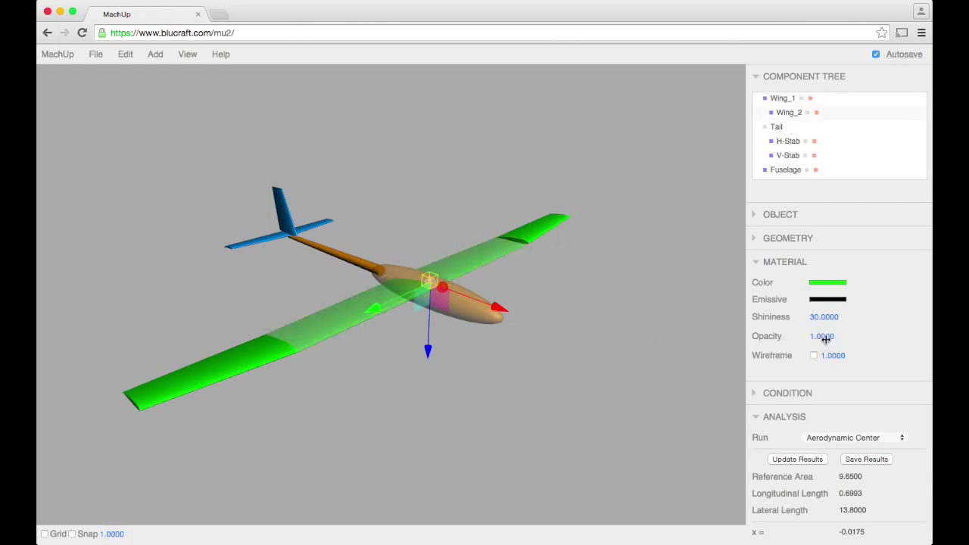
- Set the material opacity of the outer wing section, Wing_2, to 0.5 and deselect it
{"action": "left_click", "coordinate": [821, 335]}
{"action": "key", "text": "BackSpace"}
{"action": "type", "text": "0.5"}
{"action": "key", "text": "Return"}
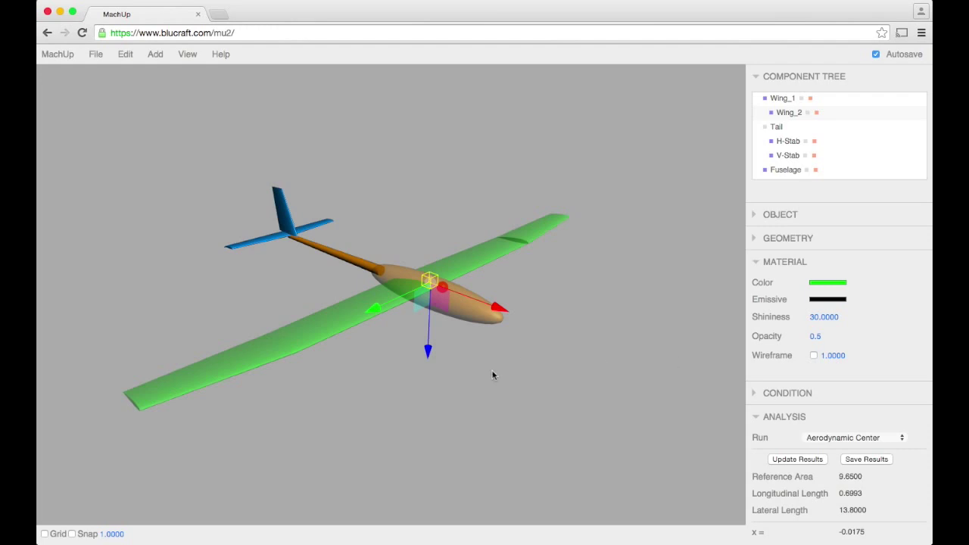
{"action": "left_click", "coordinate": [461, 378]}
- Update the Aerodynamic Center results and select the Aerodynamic Center component to inspect its marker inside the fuselage
{"action": "left_click_drag", "start_coordinate": [461, 379], "coordinate": [407, 383]}
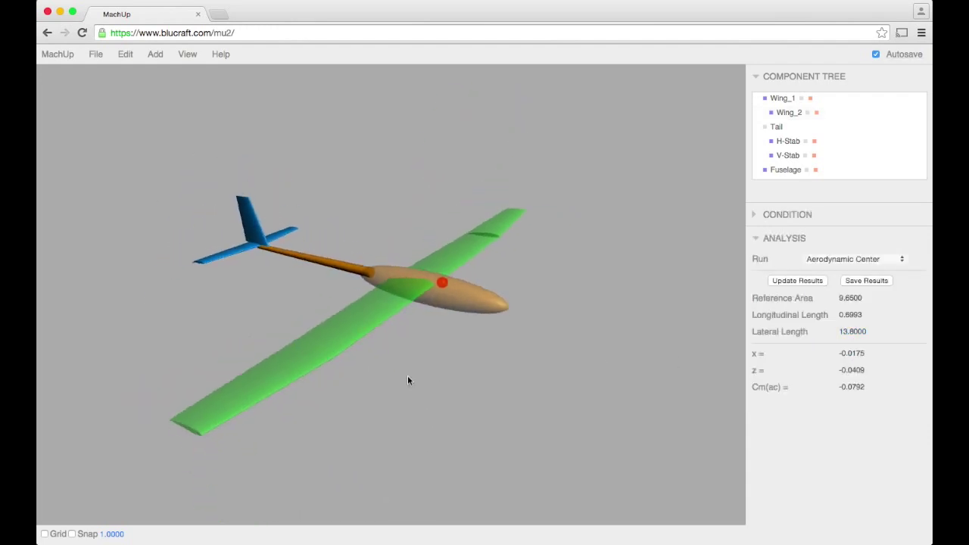
{"action": "left_click", "coordinate": [773, 280]}
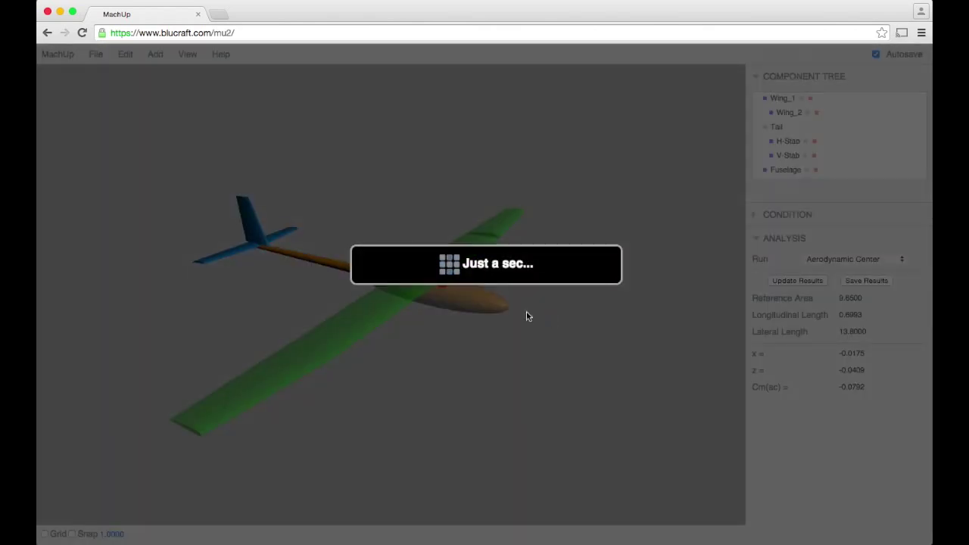
{"action": "scroll", "coordinate": [432, 281], "scroll_direction": "up", "scroll_amount": 5}
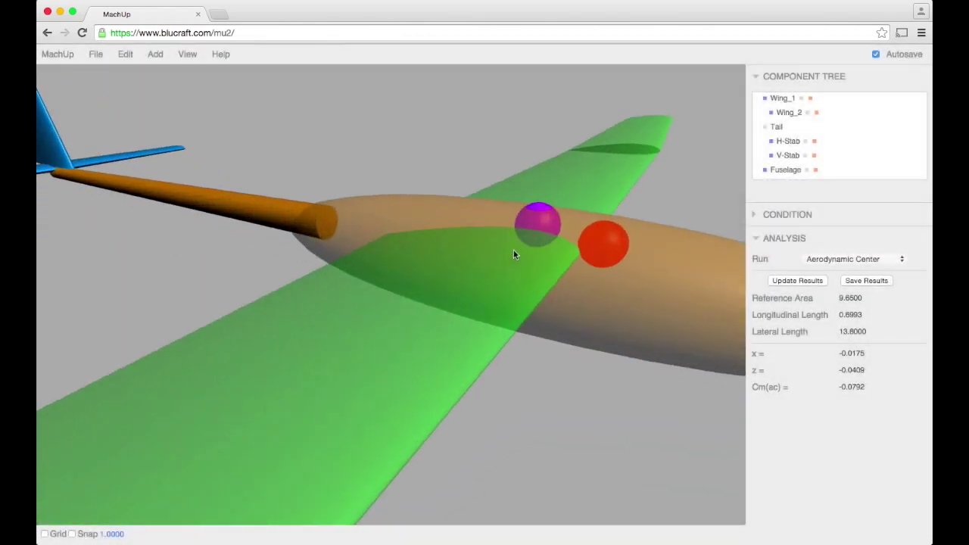
{"action": "scroll", "coordinate": [808, 127], "scroll_direction": "up", "scroll_amount": 3}
{"action": "left_click", "coordinate": [808, 127]}
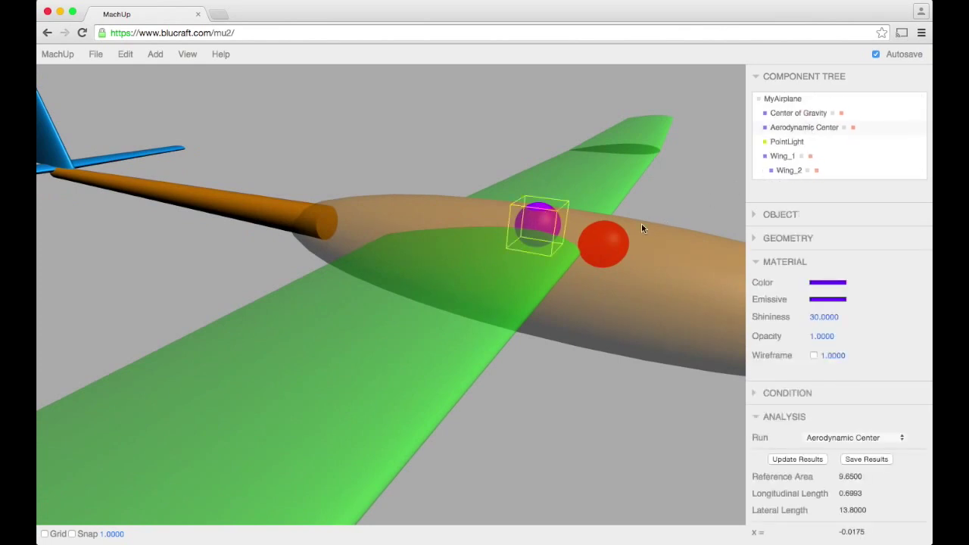
- Select the Center of Gravity component
{"action": "left_click", "coordinate": [603, 244]}
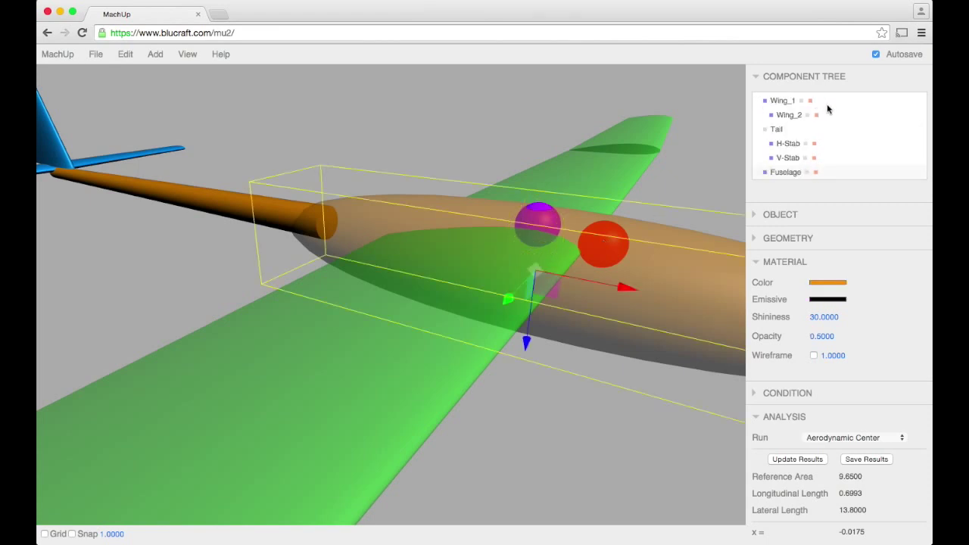
{"action": "scroll", "coordinate": [826, 104], "scroll_direction": "up", "scroll_amount": 3}
{"action": "left_click", "coordinate": [794, 102]}
{"action": "left_click", "coordinate": [798, 113]}
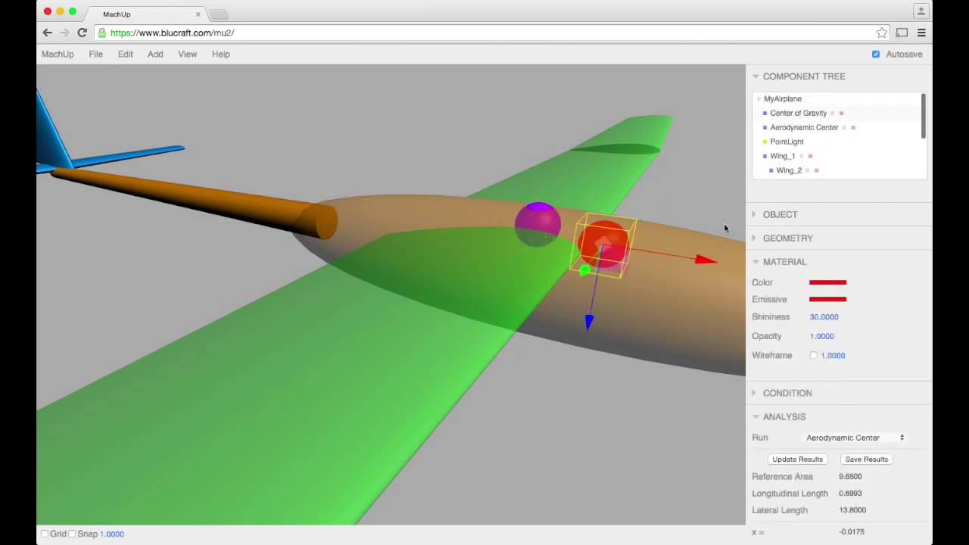
- Run the Performance Derivatives analysis and examine the stability derivatives and static margin
{"action": "left_click", "coordinate": [824, 438]}
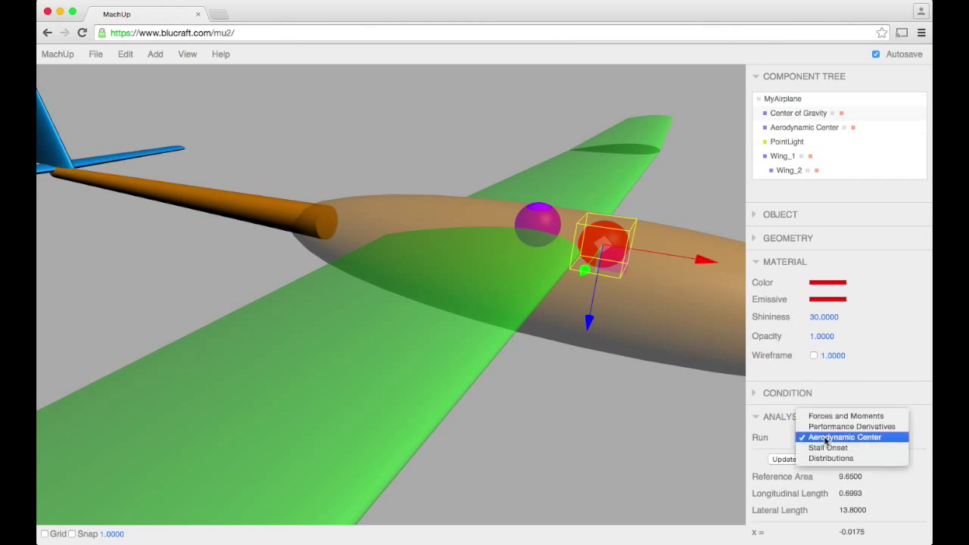
{"action": "left_click", "coordinate": [832, 423]}
{"action": "left_click", "coordinate": [799, 459]}
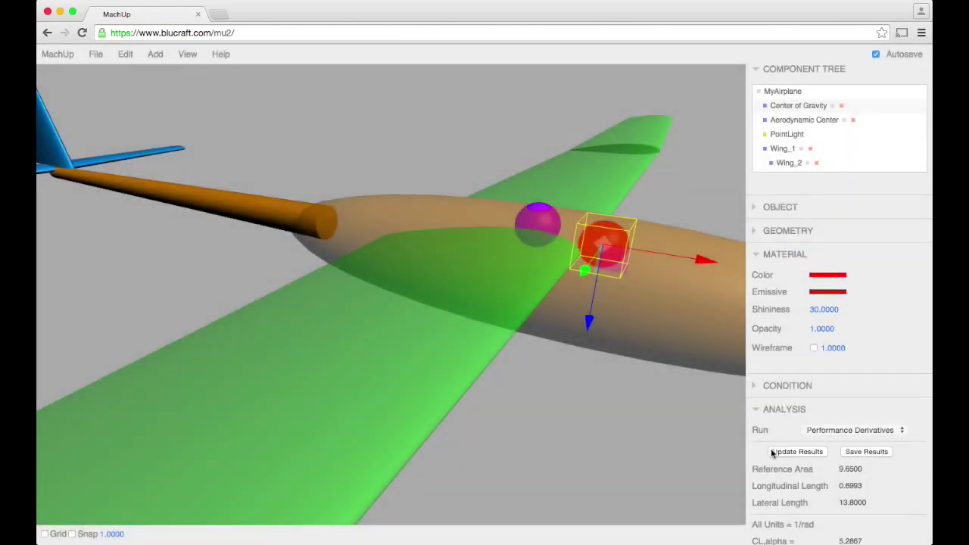
{"action": "scroll", "coordinate": [772, 454], "scroll_direction": "down", "scroll_amount": 3}
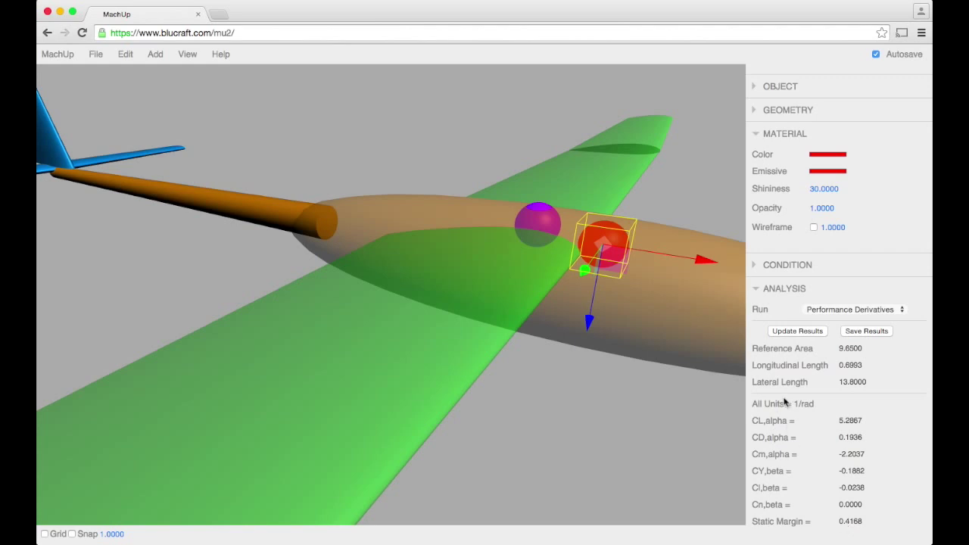
- Move the center of gravity aft of the aerodynamic center along the fuselage and update the Performance Derivatives results
{"action": "left_click_drag", "start_coordinate": [683, 265], "coordinate": [564, 252]}
{"action": "left_click", "coordinate": [798, 331]}
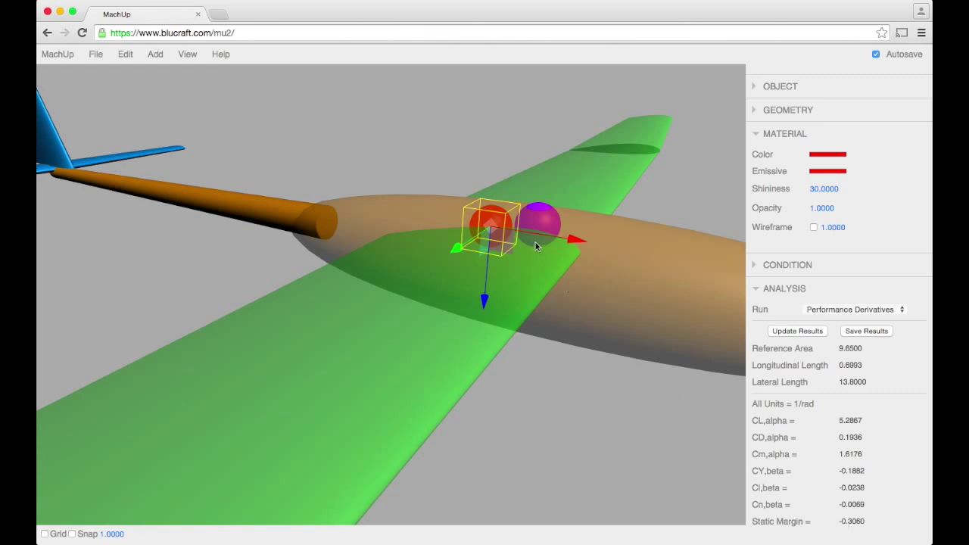
- Move the center of gravity forward along the fuselage to just ahead of the aerodynamic center, and deselect it
{"action": "left_click_drag", "start_coordinate": [577, 242], "coordinate": [655, 271]}
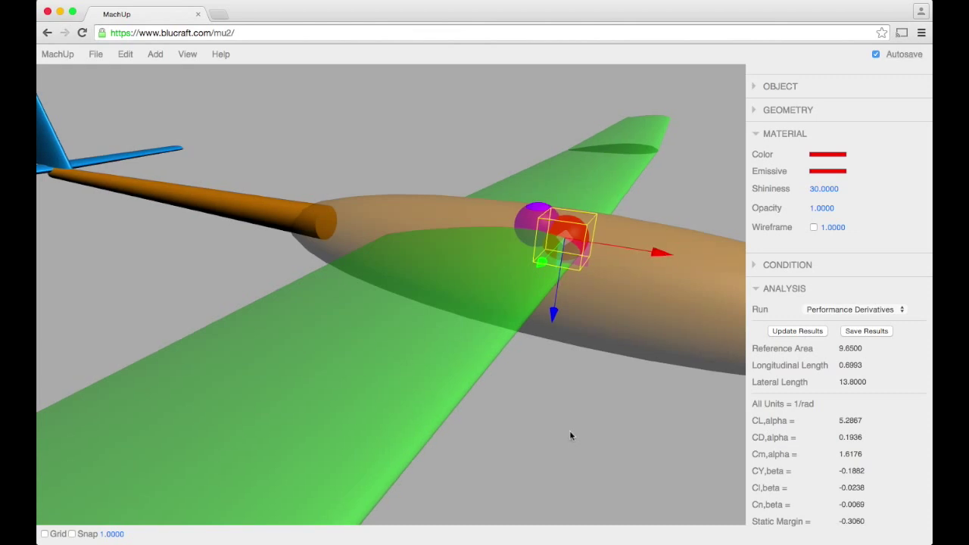
{"action": "left_click_drag", "start_coordinate": [569, 430], "coordinate": [602, 435]}
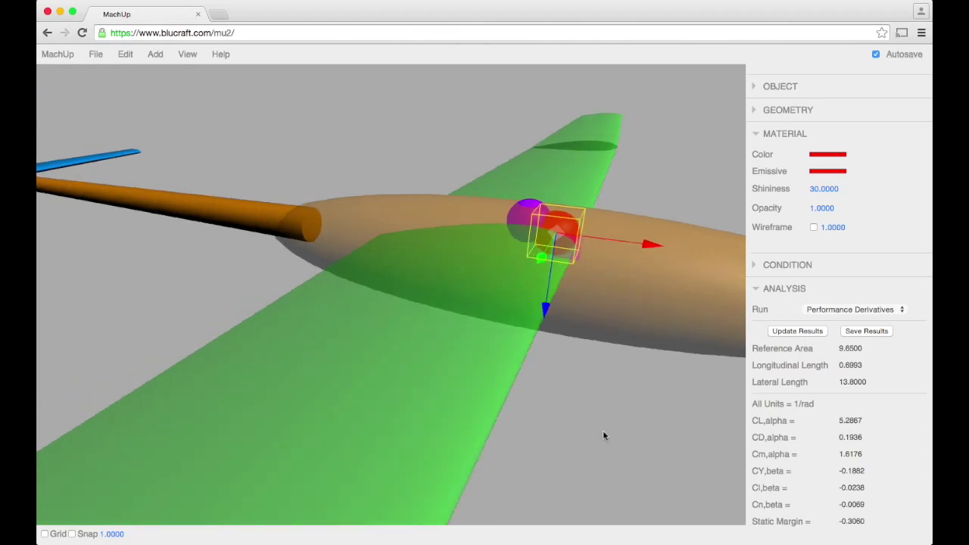
{"action": "left_click", "coordinate": [649, 439]}
{"action": "left_click_drag", "start_coordinate": [648, 439], "coordinate": [649, 473]}
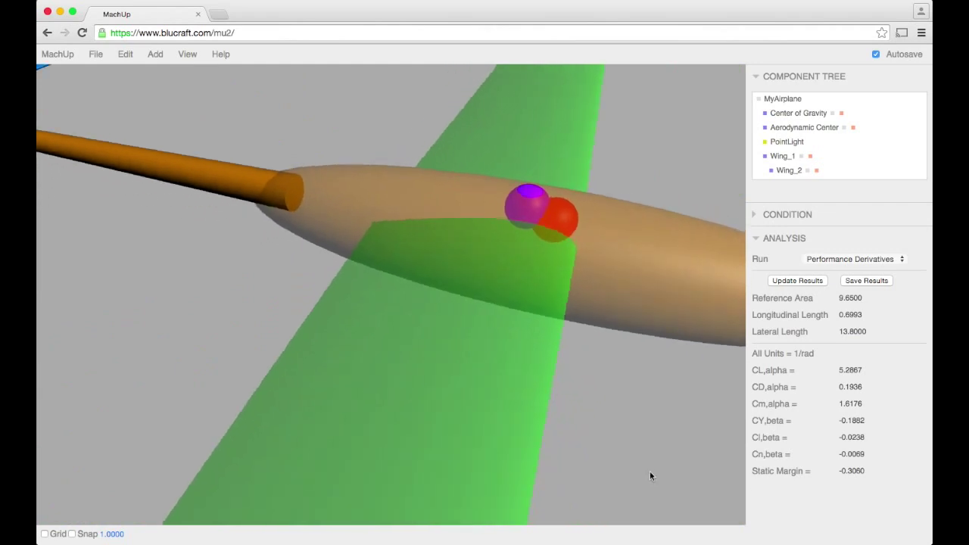
- Set the sweep of the inner wing section, Wing_1, to 30 degrees
{"action": "scroll", "coordinate": [650, 472], "scroll_direction": "down", "scroll_amount": 5}
{"action": "left_click_drag", "start_coordinate": [594, 440], "coordinate": [521, 461]}
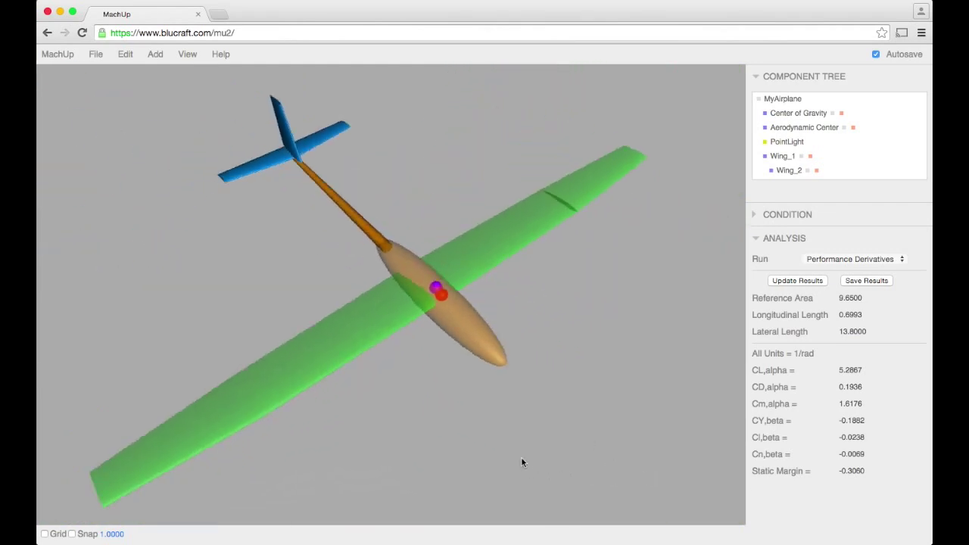
{"action": "left_click_drag", "start_coordinate": [458, 447], "coordinate": [401, 365]}
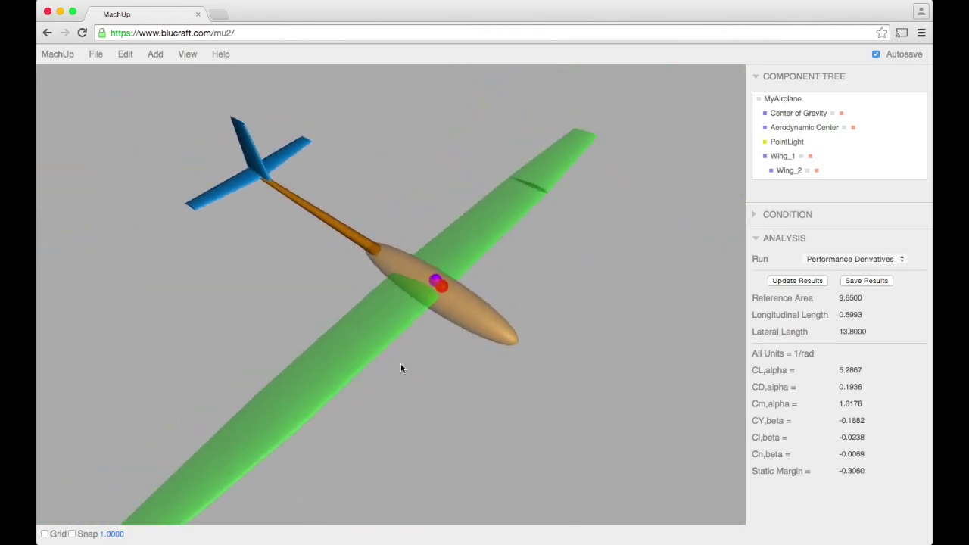
{"action": "left_click", "coordinate": [376, 350]}
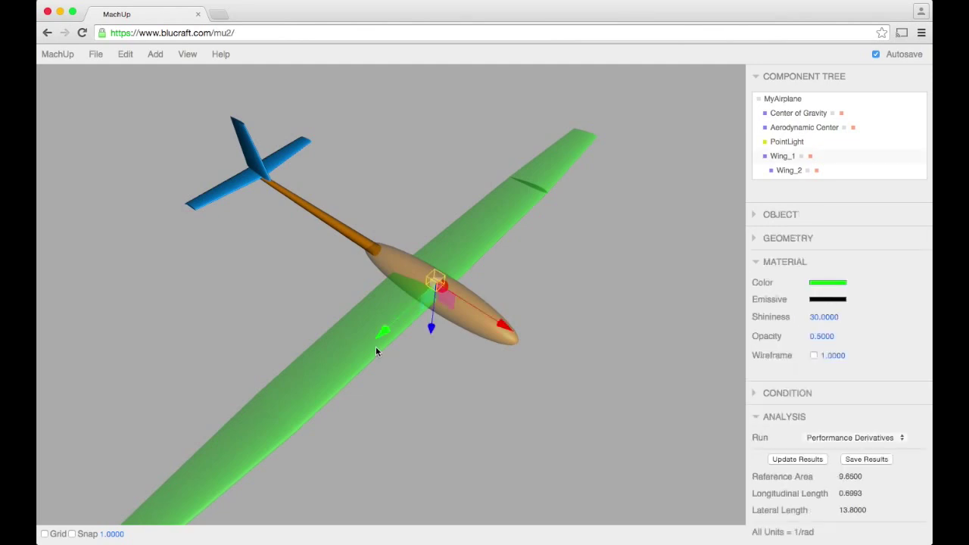
{"action": "left_click", "coordinate": [778, 239]}
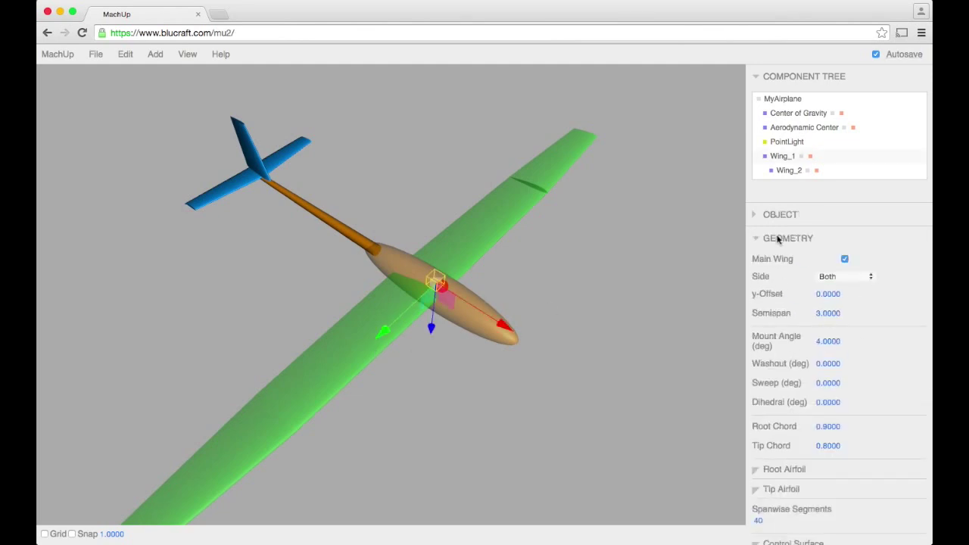
{"action": "left_click", "coordinate": [825, 383]}
{"action": "type", "text": "30"}
{"action": "key", "text": "Return"}
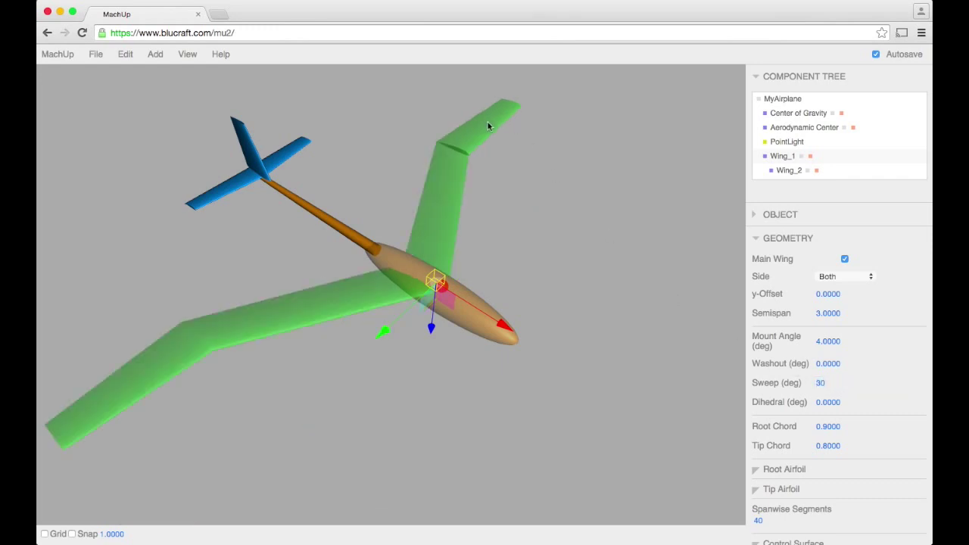
- Set the sweep of the outer wing section, Wing_2, to 30 degrees and deselect it
{"action": "left_click", "coordinate": [487, 122]}
{"action": "left_click", "coordinate": [827, 382]}
{"action": "type", "text": "30"}
{"action": "key", "text": "Return"}
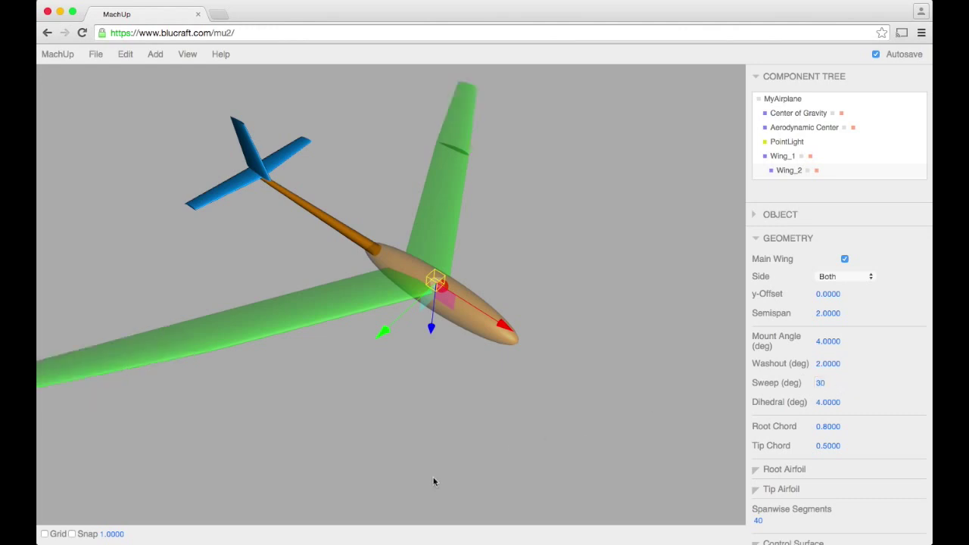
{"action": "left_click_drag", "start_coordinate": [433, 481], "coordinate": [439, 447]}
{"action": "left_click", "coordinate": [439, 447]}
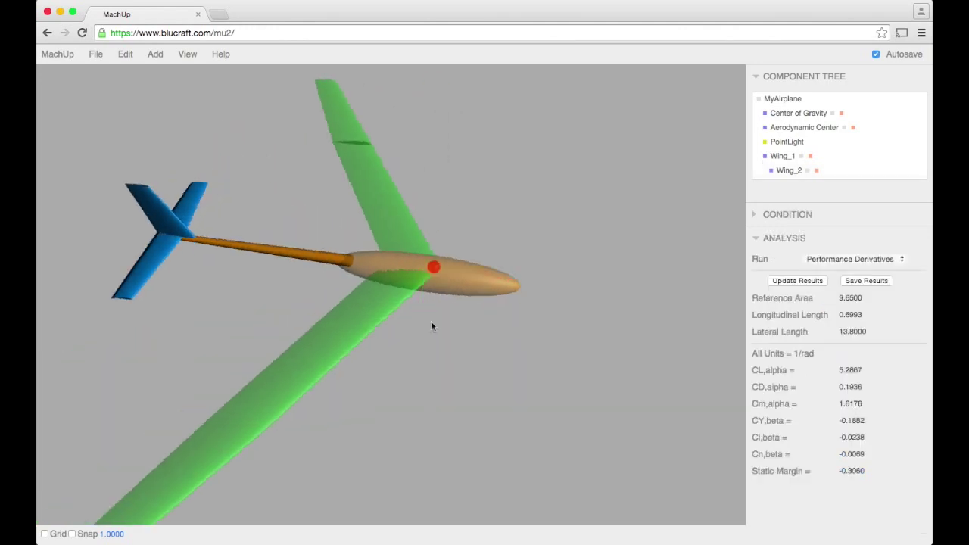
- Run the Aerodynamic Center analysis for the swept-wing airplane
{"action": "left_click", "coordinate": [831, 261]}
{"action": "left_click", "coordinate": [825, 270]}
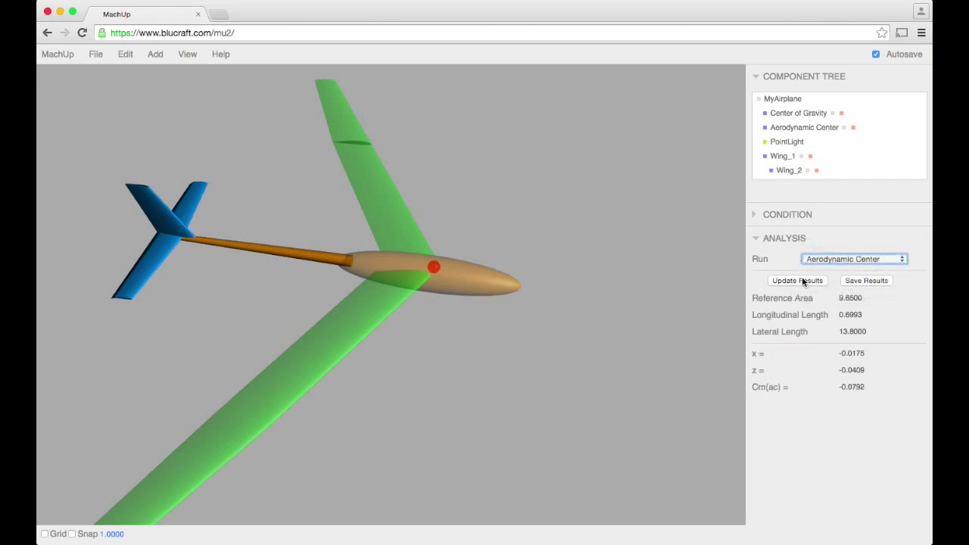
{"action": "left_click", "coordinate": [802, 280]}
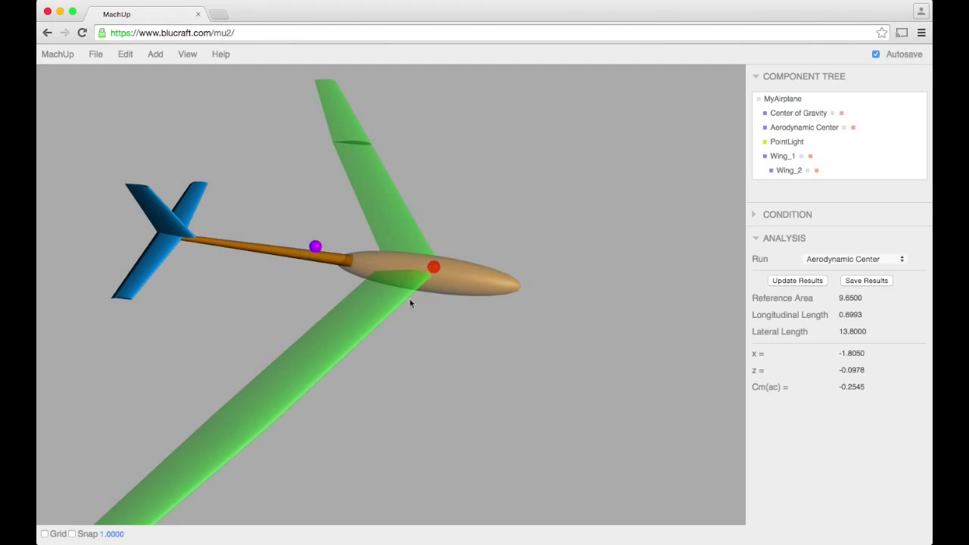
- Move the Center of Gravity component aft along the boom to just ahead of the aerodynamic center marker
{"action": "left_click_drag", "start_coordinate": [411, 304], "coordinate": [432, 270]}
{"action": "left_click", "coordinate": [427, 263]}
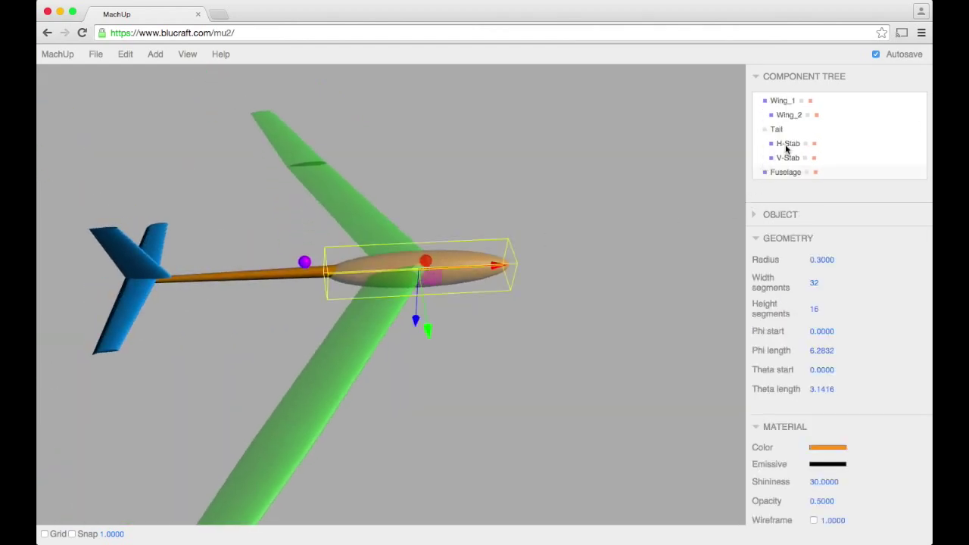
{"action": "scroll", "coordinate": [784, 121], "scroll_direction": "up", "scroll_amount": 2}
{"action": "left_click", "coordinate": [784, 115]}
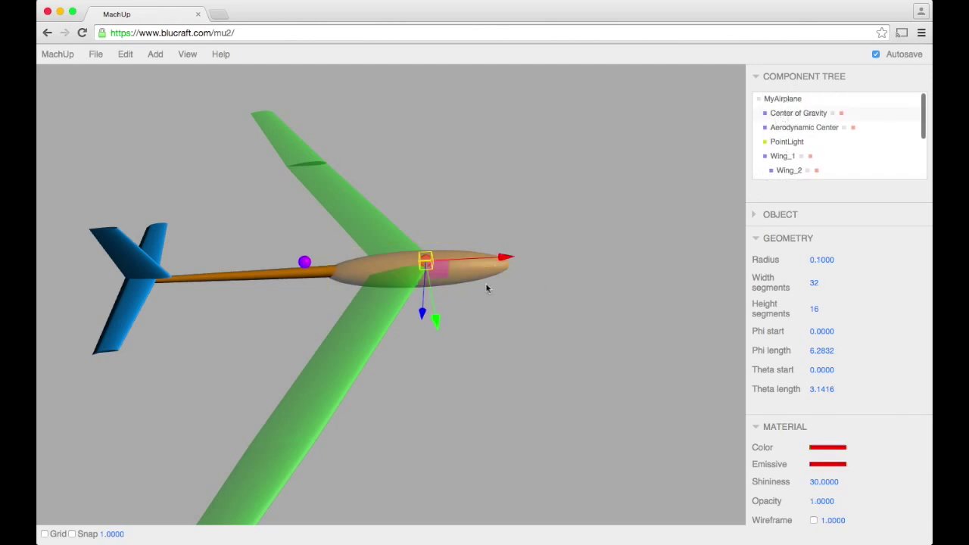
{"action": "left_click_drag", "start_coordinate": [507, 258], "coordinate": [392, 260]}
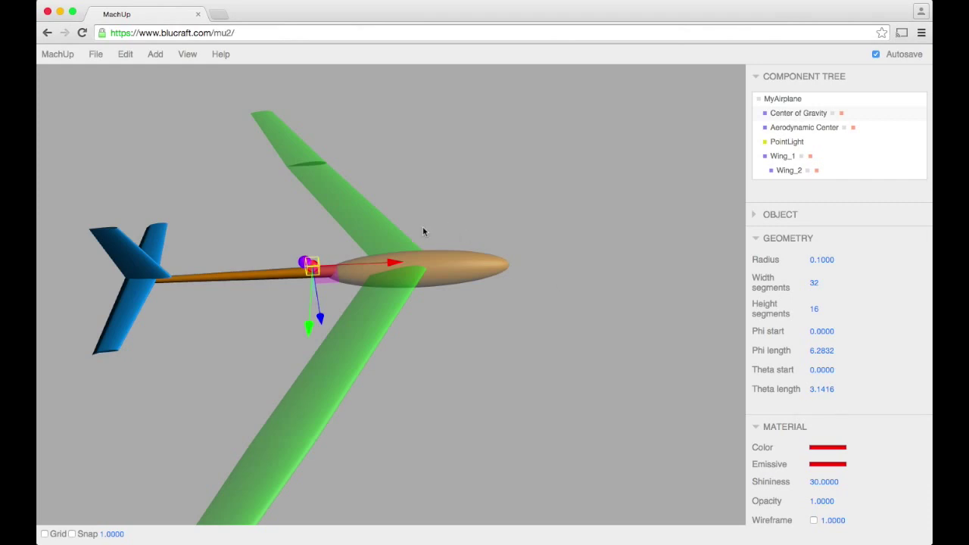
- Move the Center of Gravity component just behind the aerodynamic center marker and bring it forward into the fuselage at the wing root
{"action": "left_click_drag", "start_coordinate": [398, 267], "coordinate": [385, 270]}
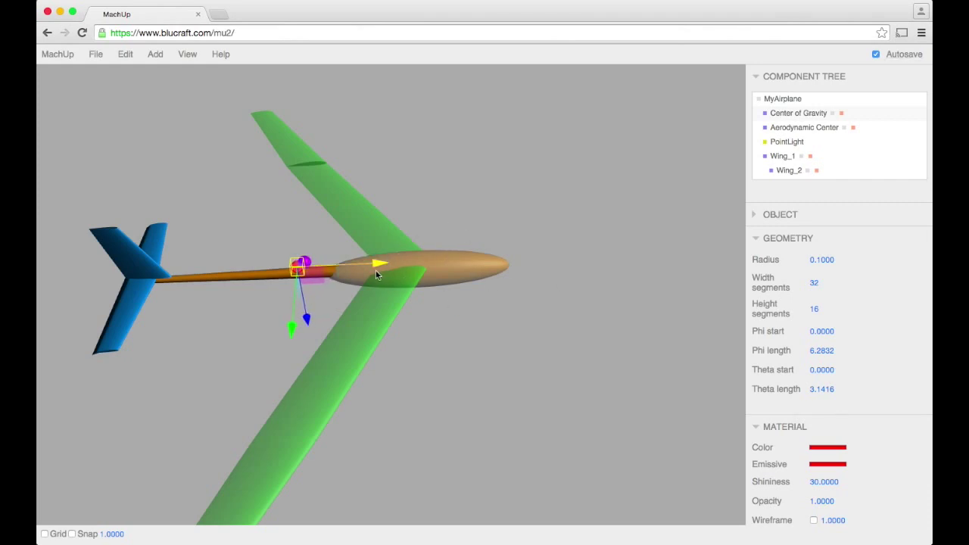
{"action": "mouse_move", "coordinate": [376, 266]}
{"action": "left_mouse_down"}
{"action": "mouse_move", "coordinate": [518, 270]}
{"action": "mouse_move", "coordinate": [492, 272]}
{"action": "left_mouse_up"}
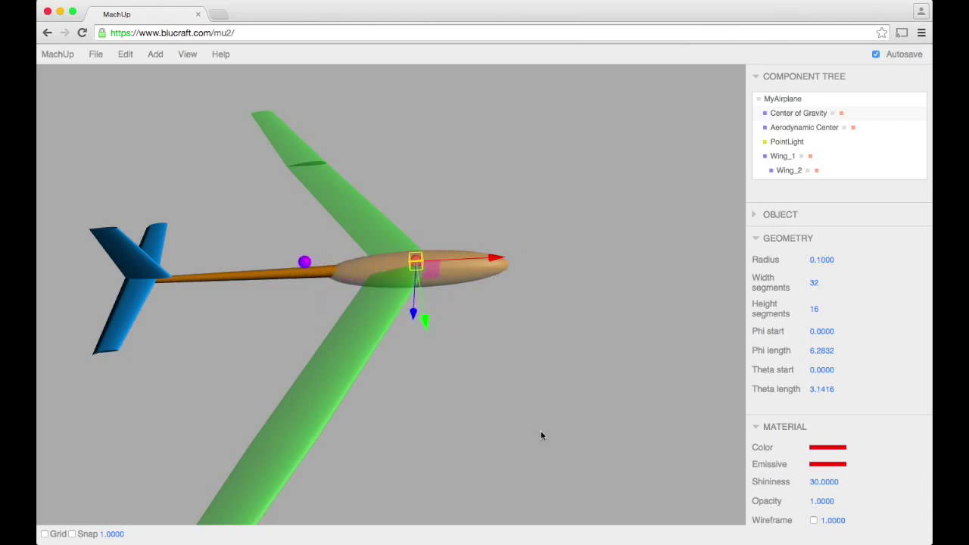
{"action": "left_click_drag", "start_coordinate": [540, 430], "coordinate": [394, 429]}
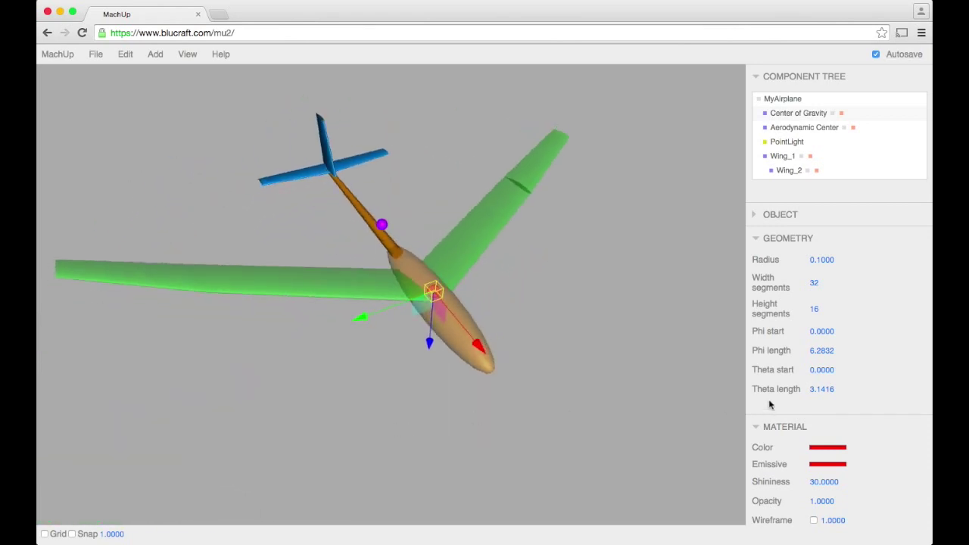
- Collapse the Geometry properties and save the Aerodynamic Center analysis results to a file under the suggested filename
{"action": "scroll", "coordinate": [769, 405], "scroll_direction": "down", "scroll_amount": 5}
{"action": "left_click", "coordinate": [792, 221]}
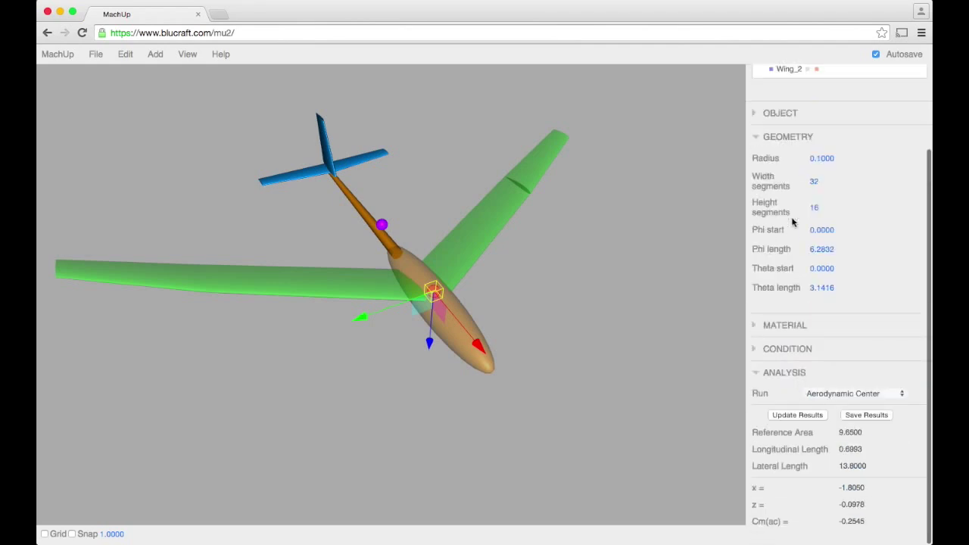
{"action": "scroll", "coordinate": [792, 221], "scroll_direction": "up", "scroll_amount": 3}
{"action": "left_click", "coordinate": [781, 172]}
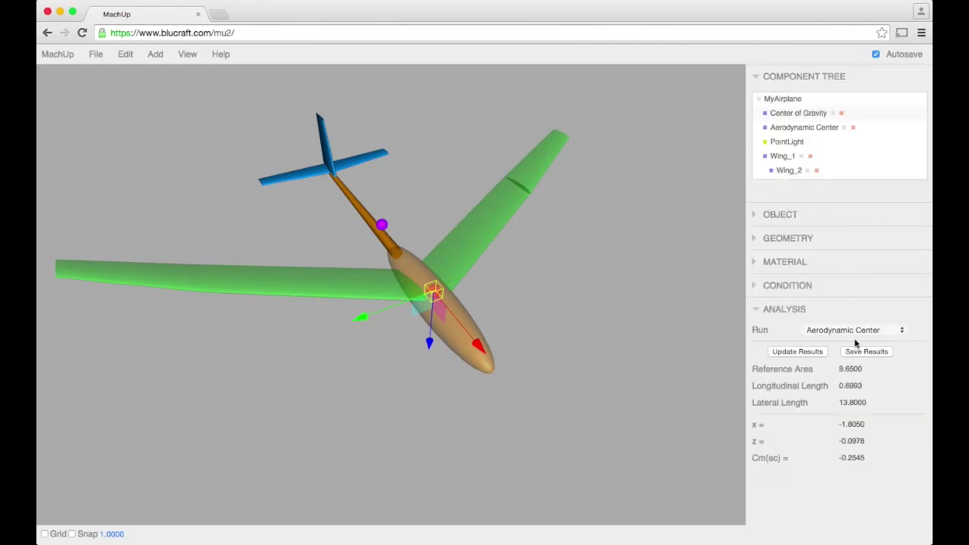
{"action": "left_click", "coordinate": [874, 355]}
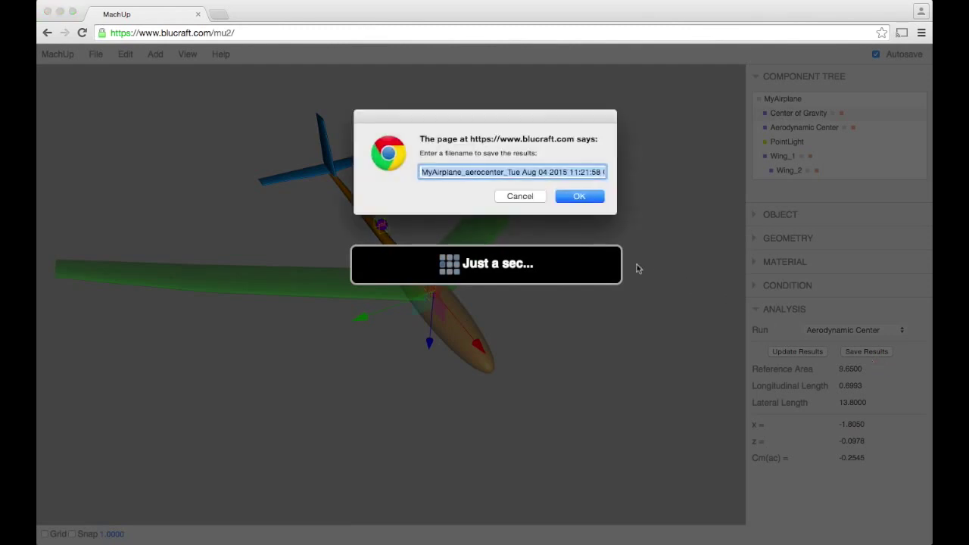
{"action": "left_click", "coordinate": [579, 196]}
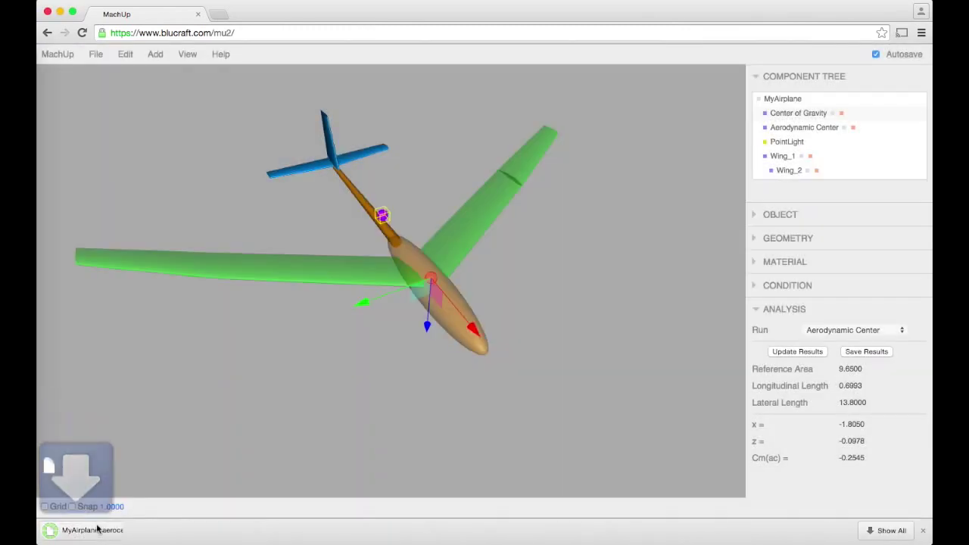
- Open the downloaded aerodynamic center JSON file to examine its values, return to the airplane model and deselect the Center of Gravity
{"action": "left_click", "coordinate": [98, 530]}
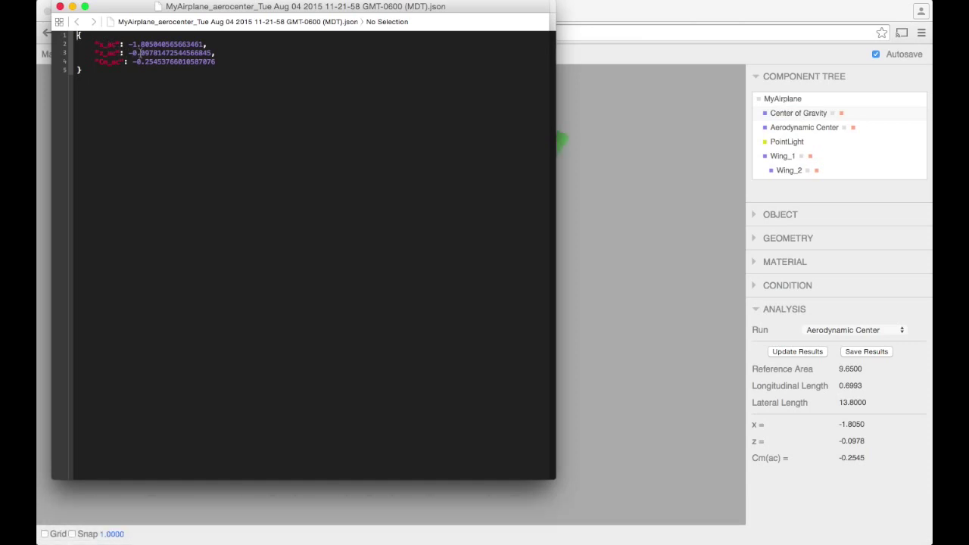
{"action": "left_click", "coordinate": [665, 197]}
{"action": "left_click", "coordinate": [668, 201]}
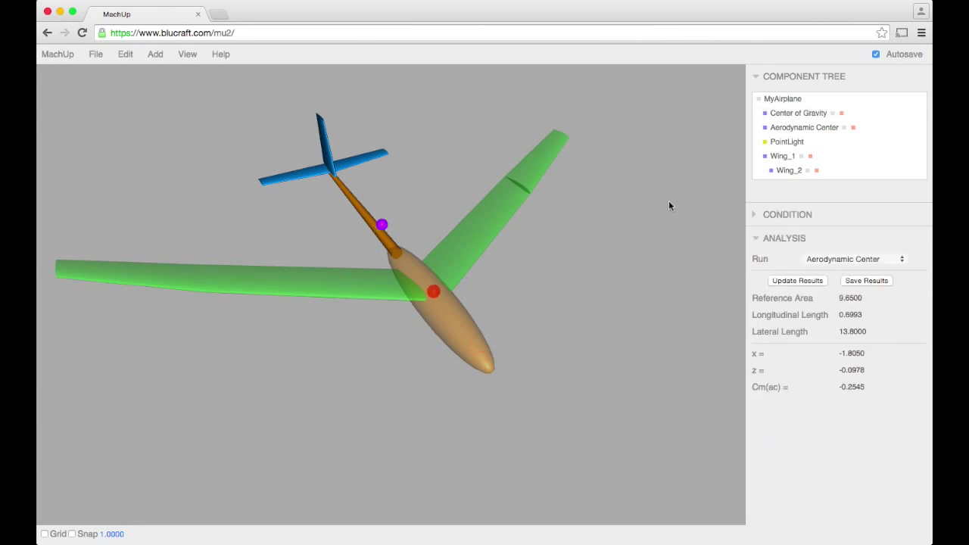
{"action": "left_click_drag", "start_coordinate": [622, 320], "coordinate": [524, 385]}
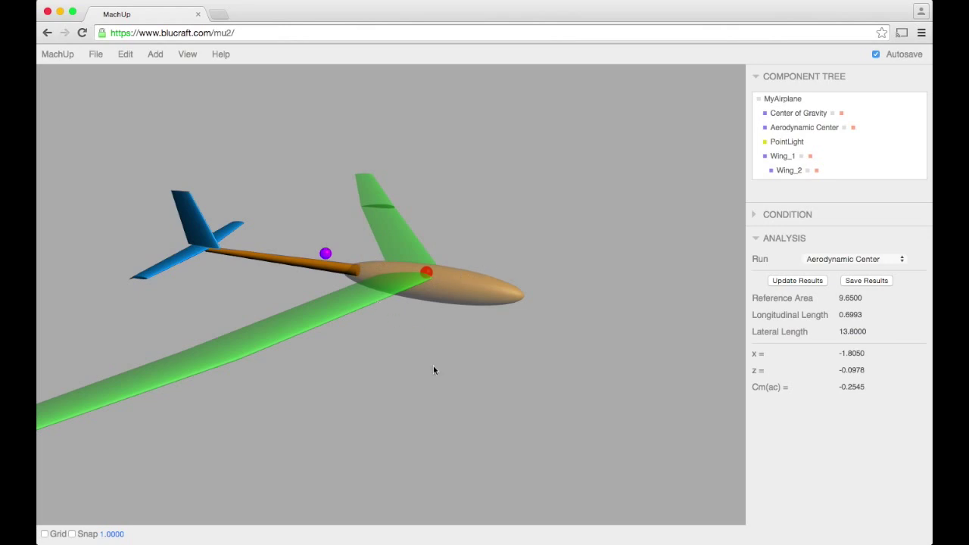
{"action": "left_click_drag", "start_coordinate": [433, 370], "coordinate": [464, 380]}
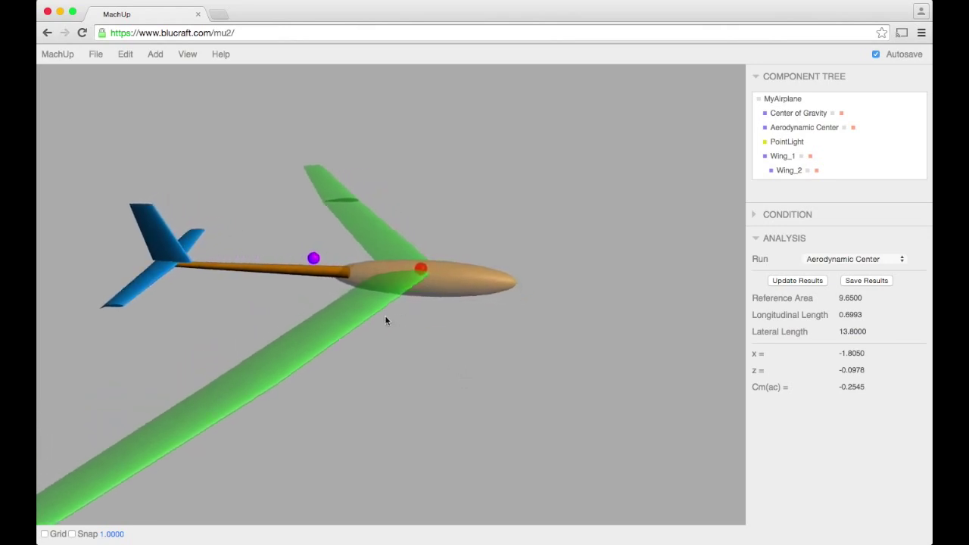